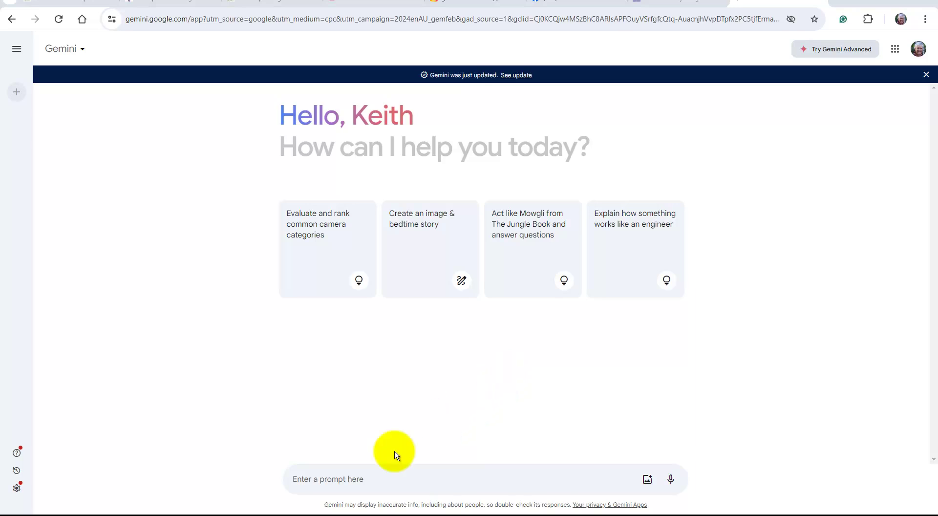
Step: Paste the prepared question about DesignCAD objects showing no control points and send it to Gemini
left_click(302, 482)
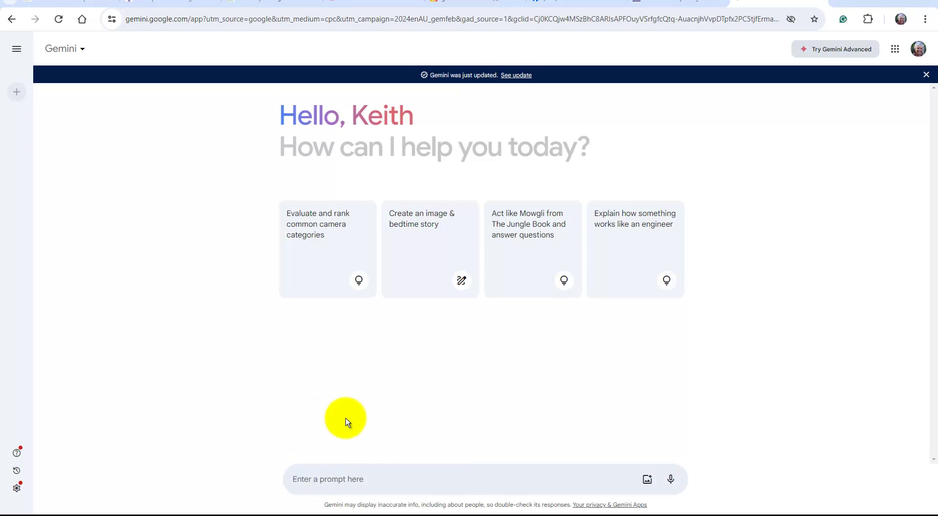
key("ctrl+v")
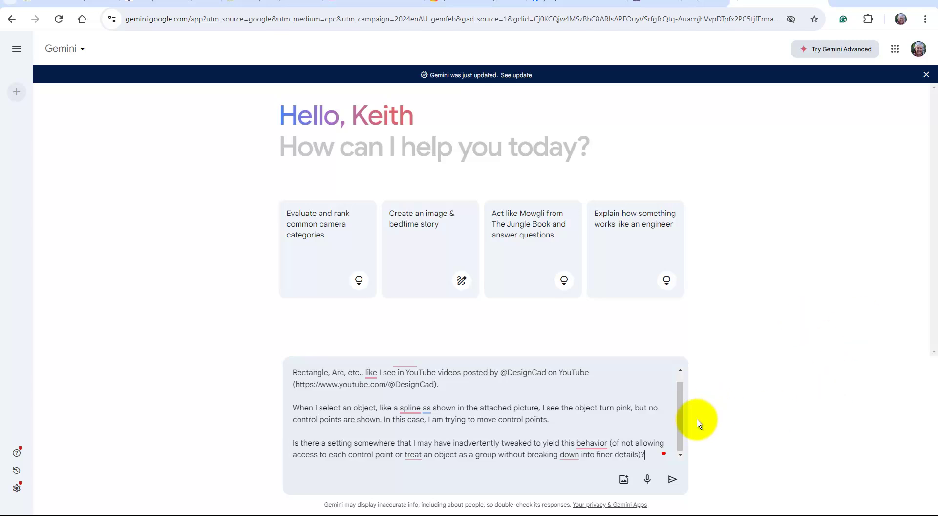
scroll(681, 424, "up", 2)
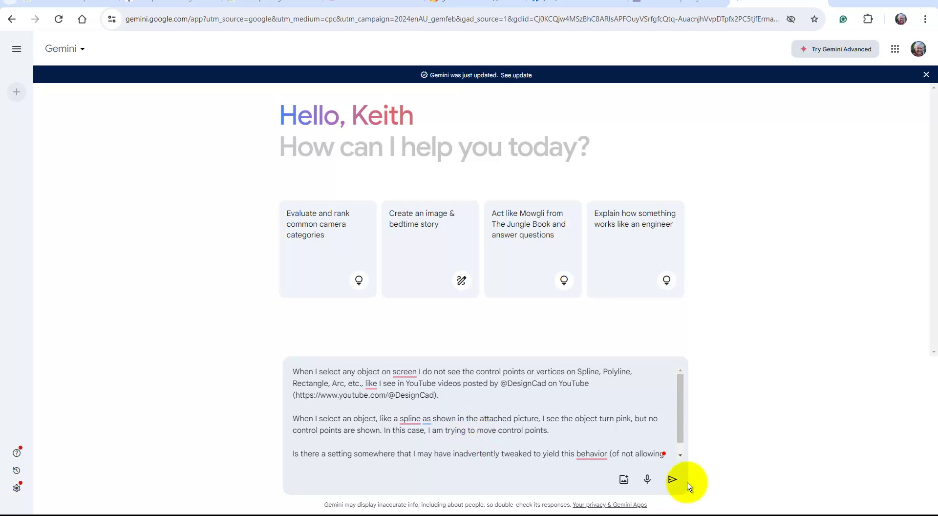
left_click(673, 481)
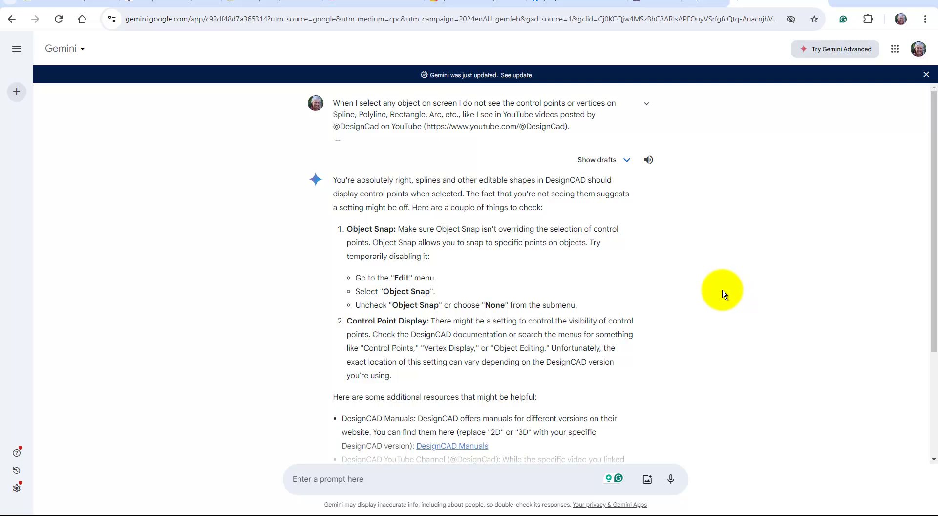
Step: Read Gemini's reply on disabling Object Snap, control point display settings and DesignCAD manuals
scroll(510, 274, "down", 1)
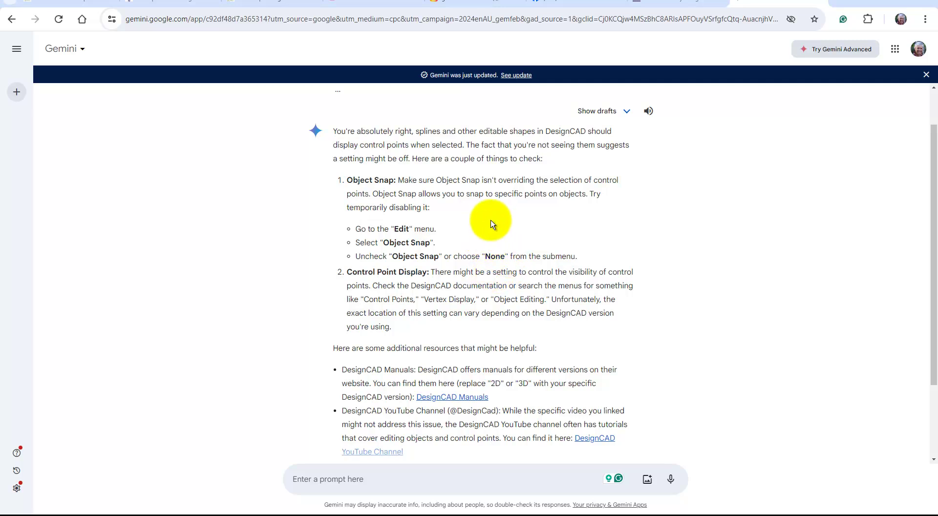
scroll(462, 213, "down", 1)
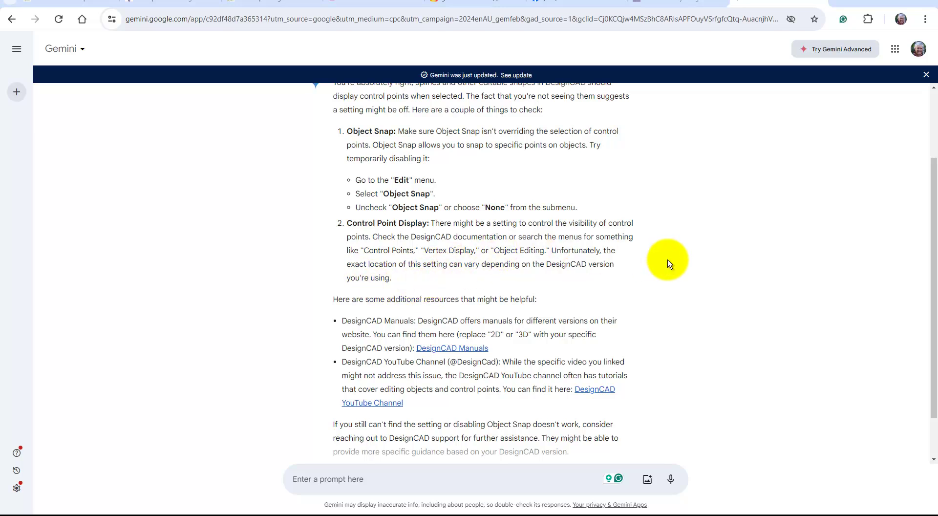
scroll(669, 264, "down", 1)
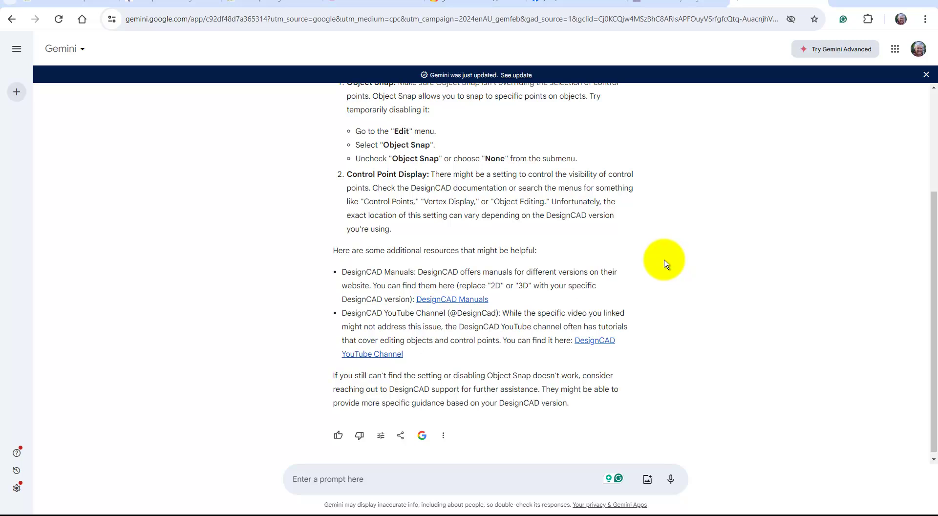
scroll(666, 263, "down", 1)
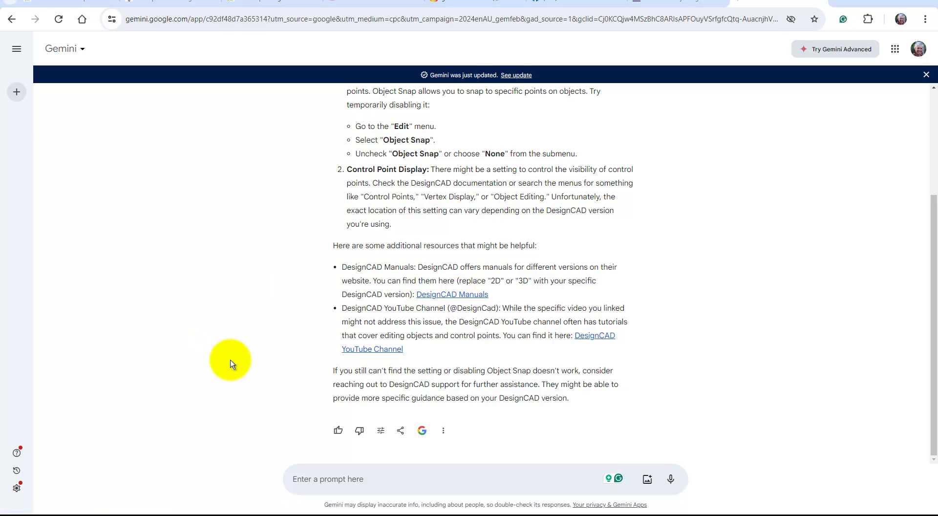
scroll(232, 364, "up", 3)
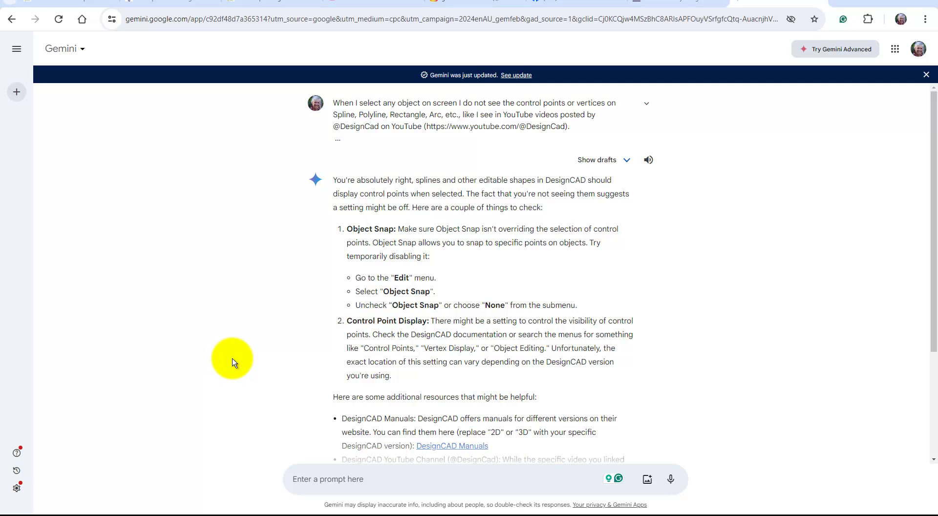
scroll(232, 362, "down", 1)
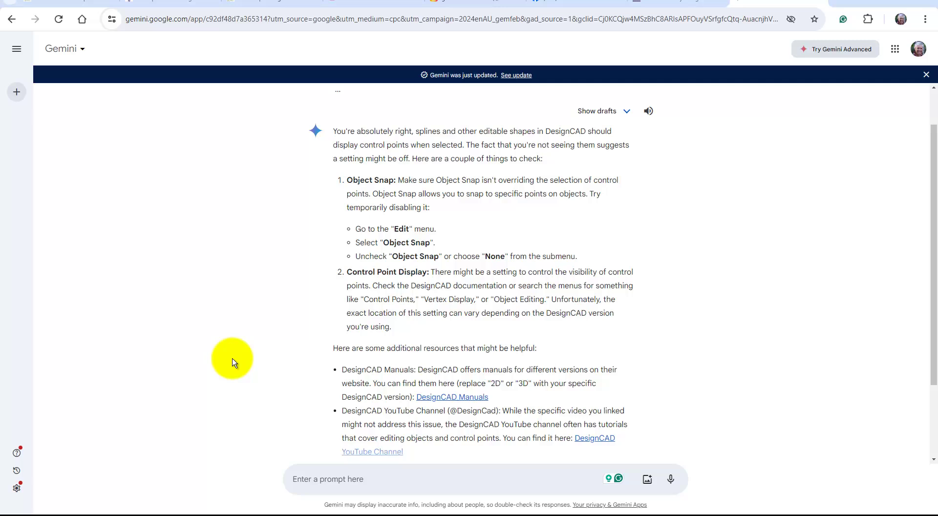
scroll(232, 363, "down", 1)
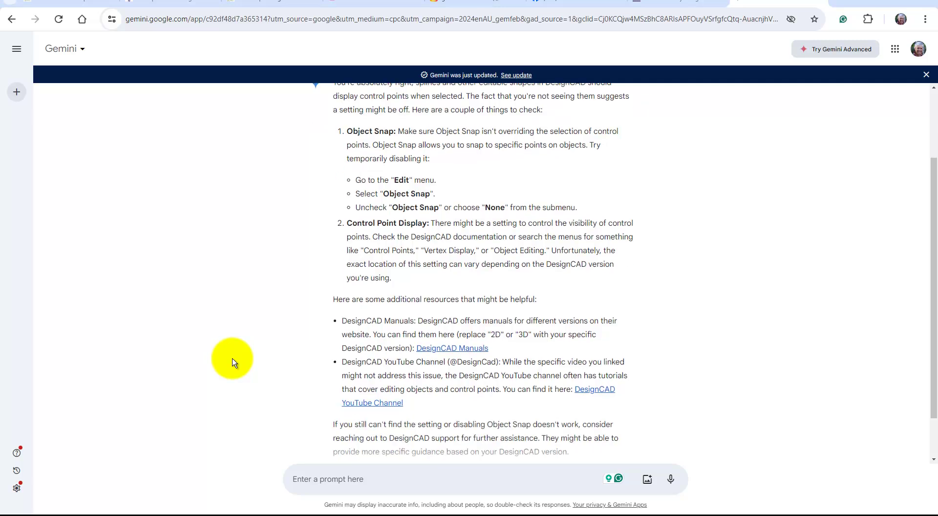
scroll(233, 362, "down", 1)
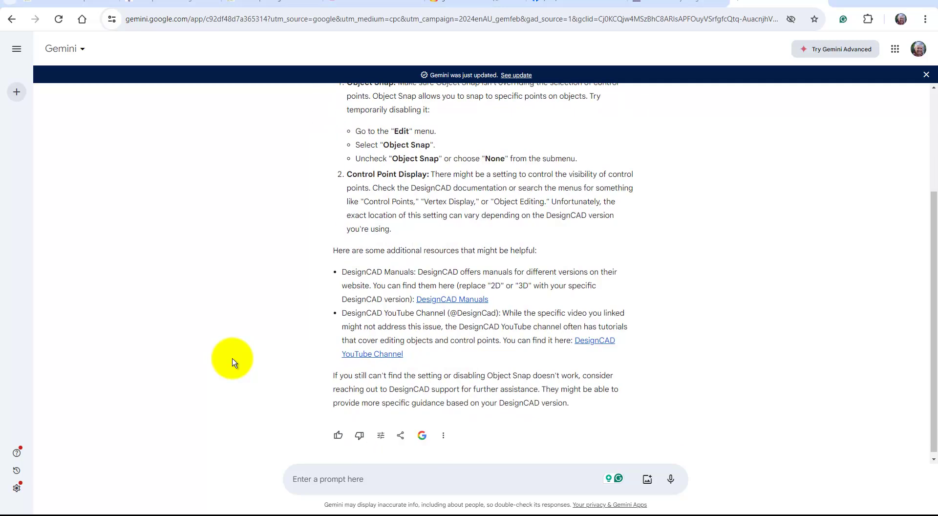
scroll(233, 363, "up", 3)
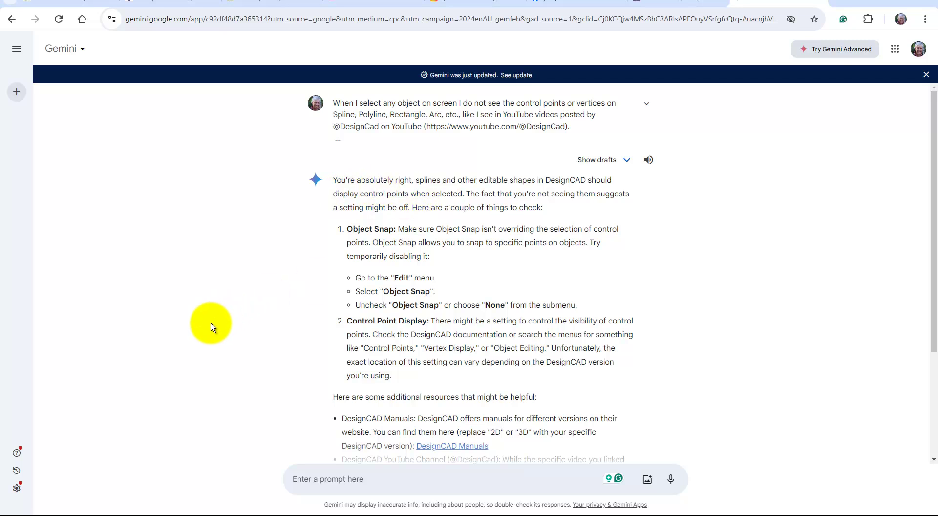
scroll(213, 327, "down", 1)
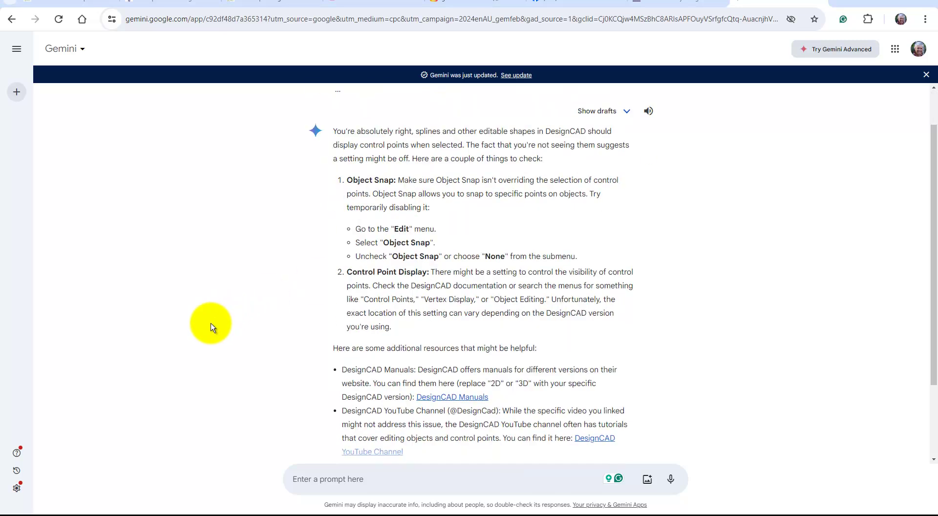
scroll(213, 327, "down", 2)
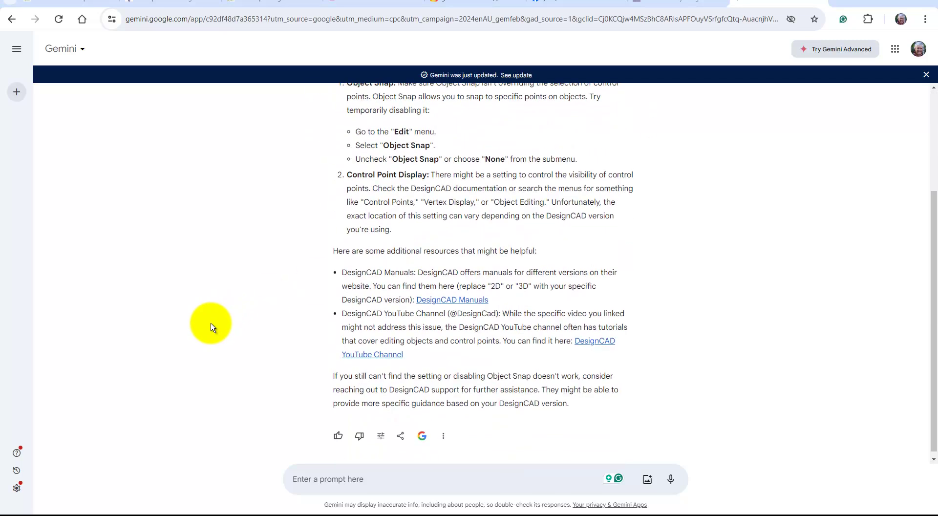
Step: Ask Gemini 'have you information on the display of control points' and read the troubleshooting reply
left_click(346, 483)
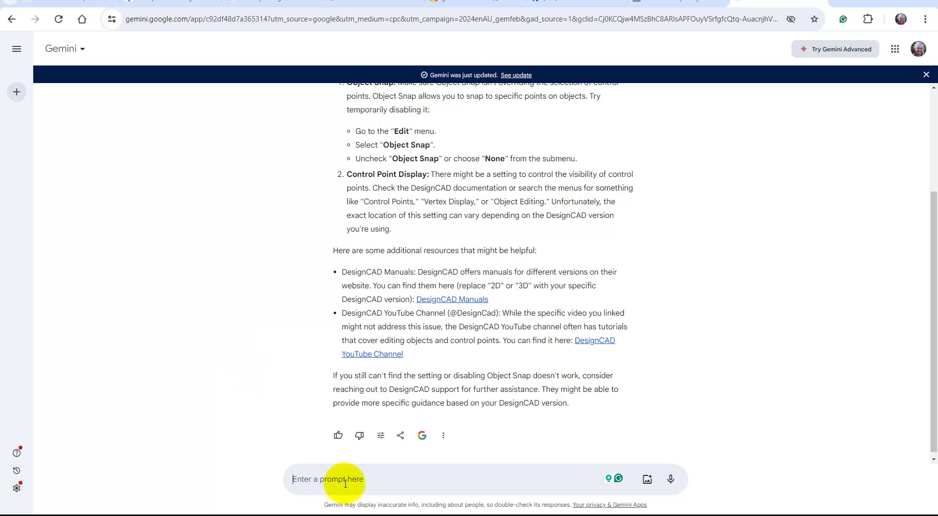
type("have ")
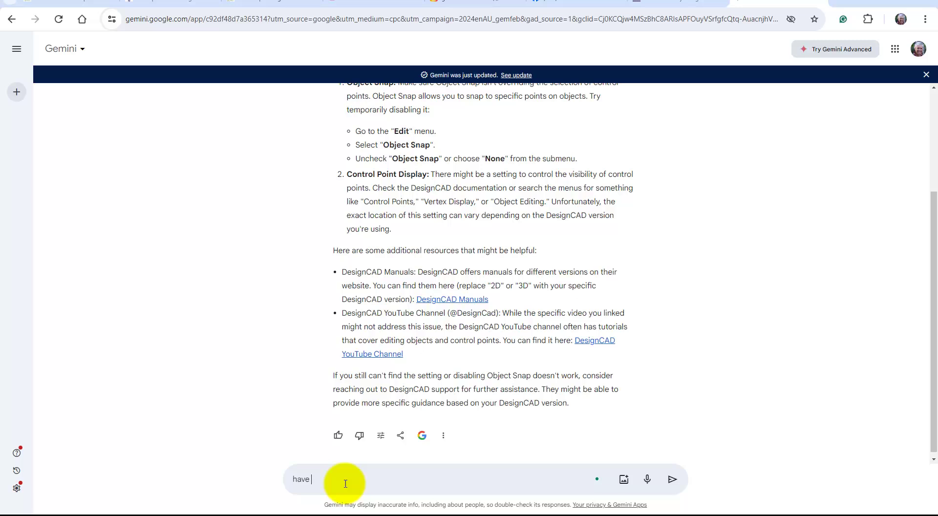
type("you information on the display of control ")
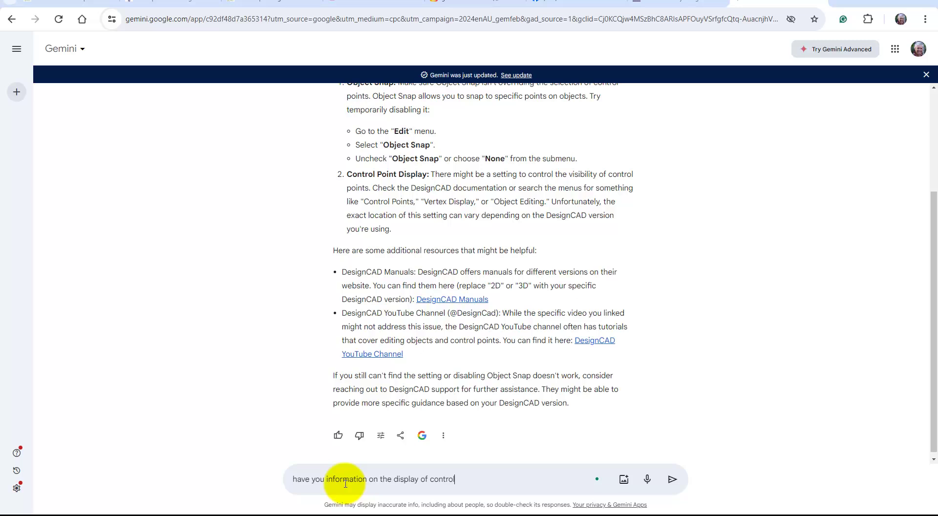
type("points")
key("Return")
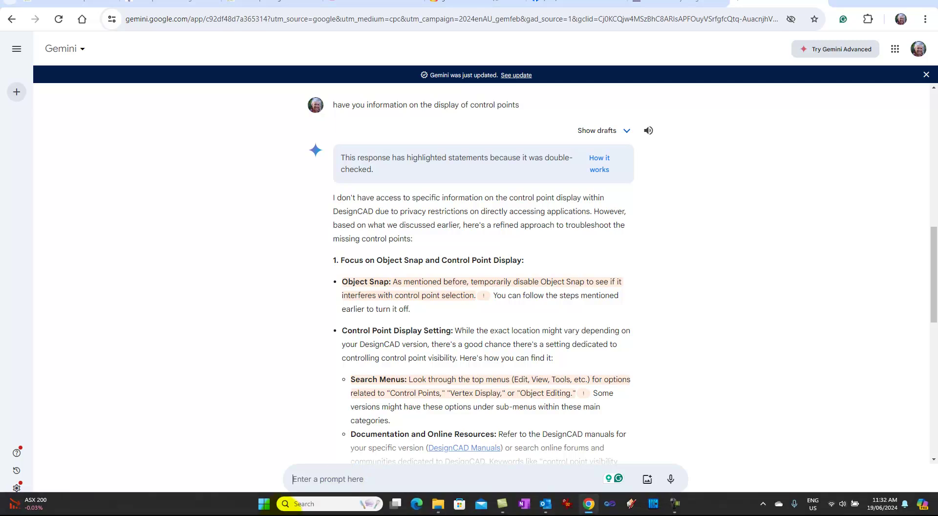
scroll(293, 451, "down", 2)
scroll(292, 450, "down", 2)
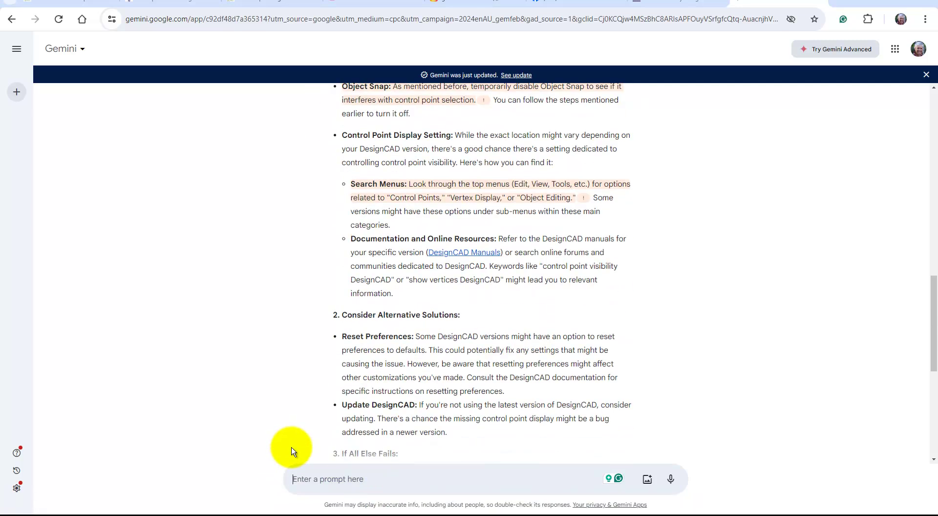
scroll(292, 451, "down", 2)
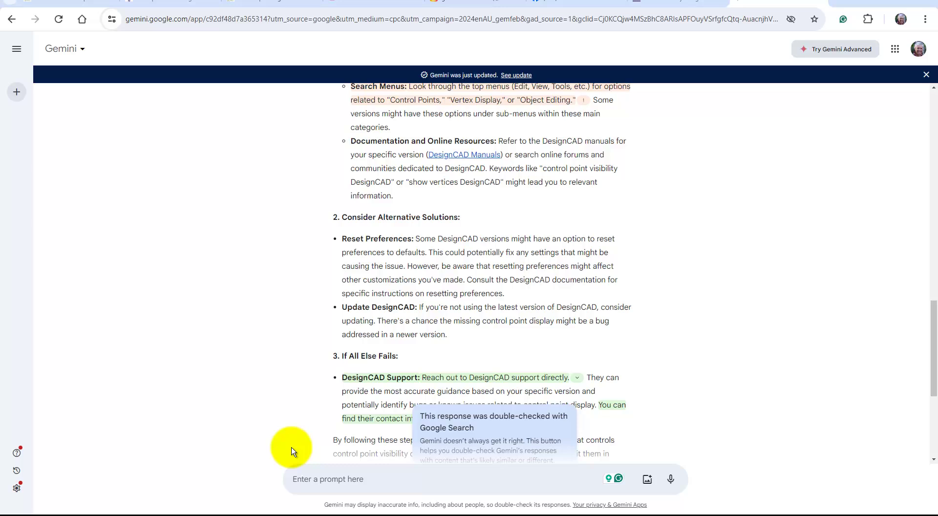
scroll(292, 450, "down", 1)
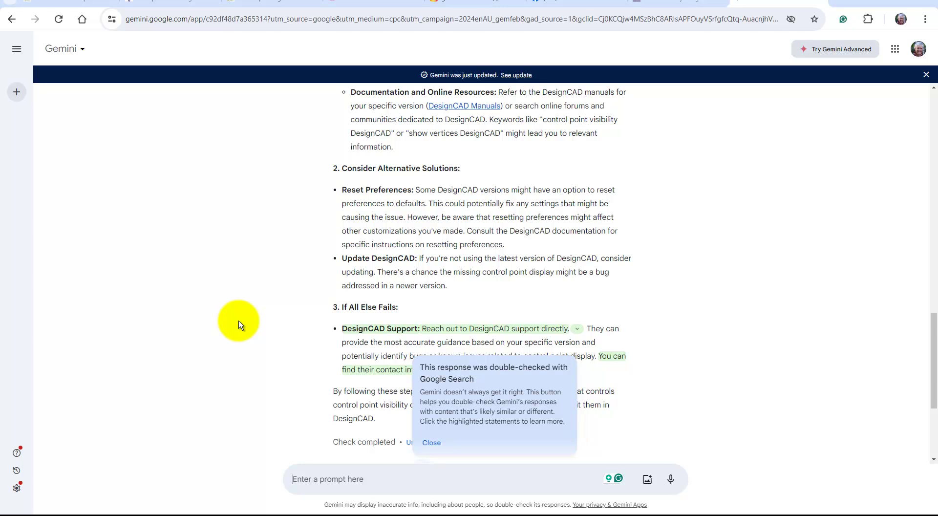
Step: Ask Gemini how to enable grips; it answers that DesignCAD uses control points instead
type("how to ")
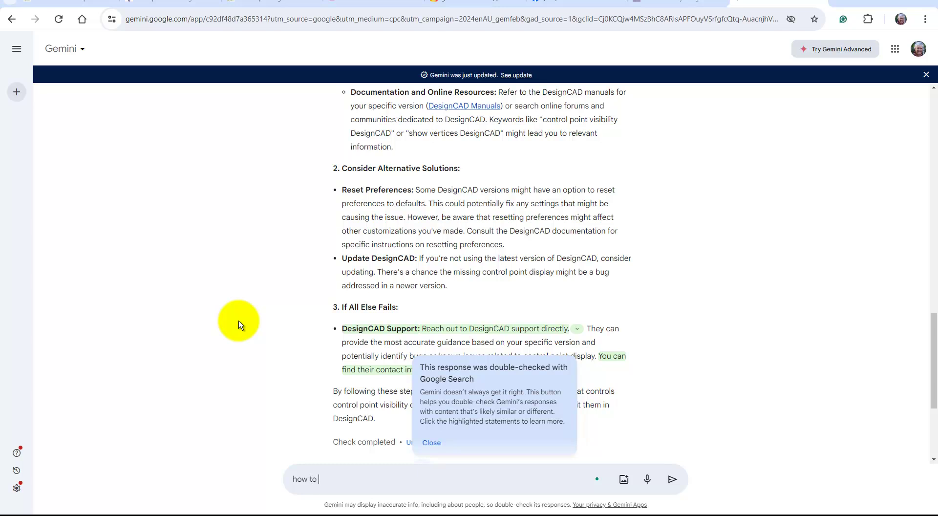
type("enable grips")
key("Return")
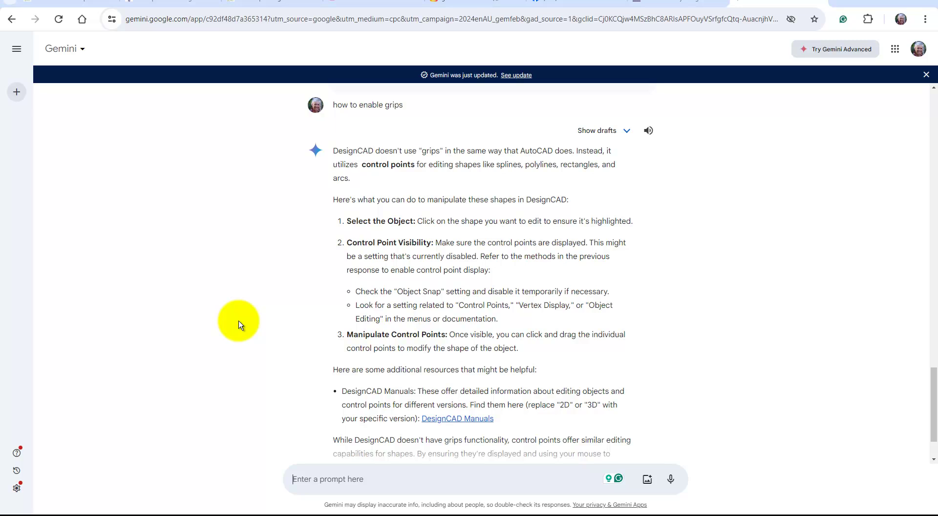
mouse_move(305, 509)
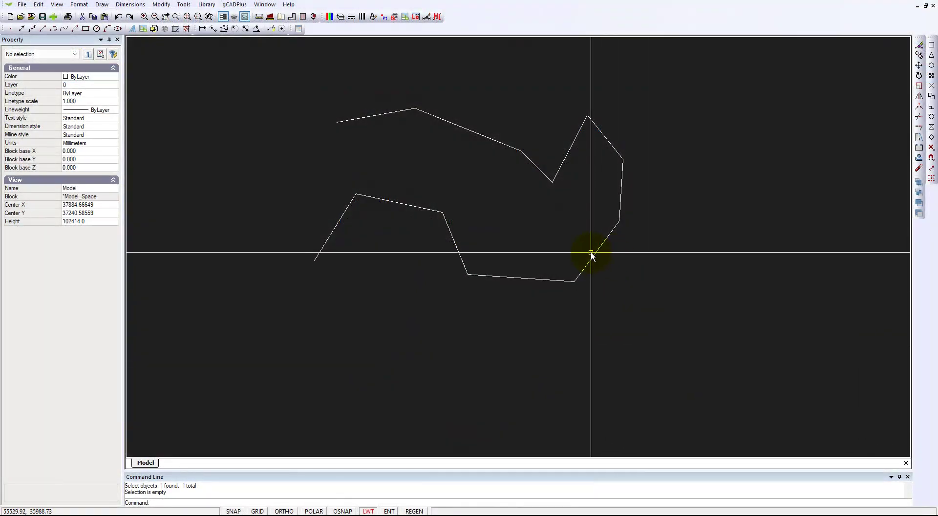
left_click(583, 269)
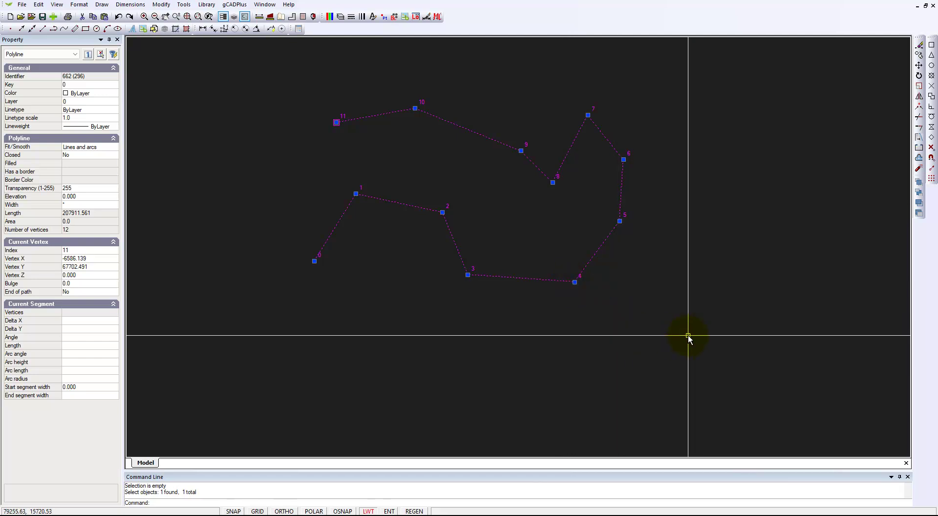
key("Escape")
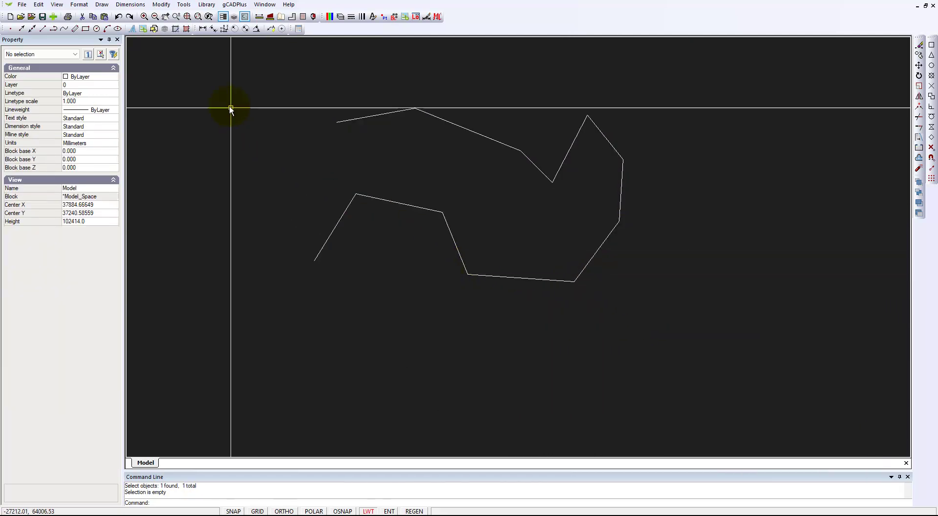
left_click(567, 279)
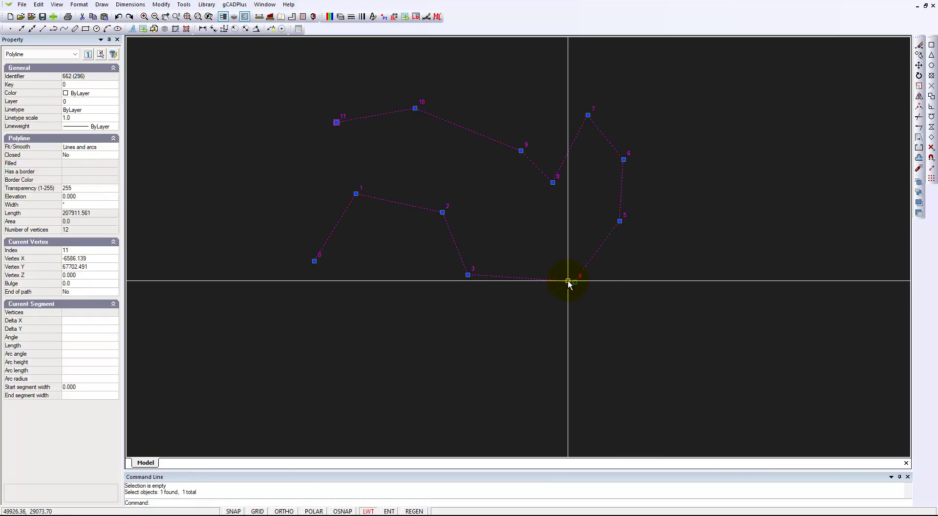
key("Escape")
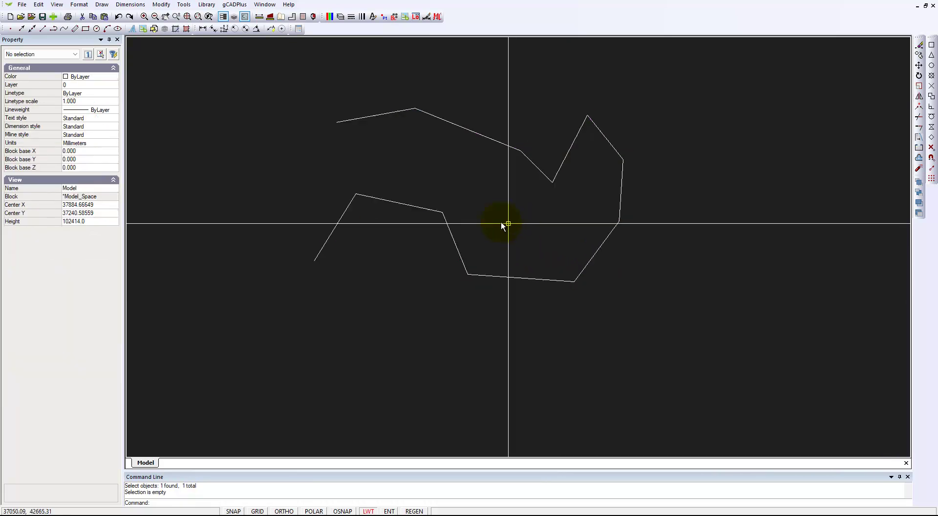
Step: Set Enable grips to No in the Grips category of gCADPlus Global Parameters and confirm
left_click(184, 5)
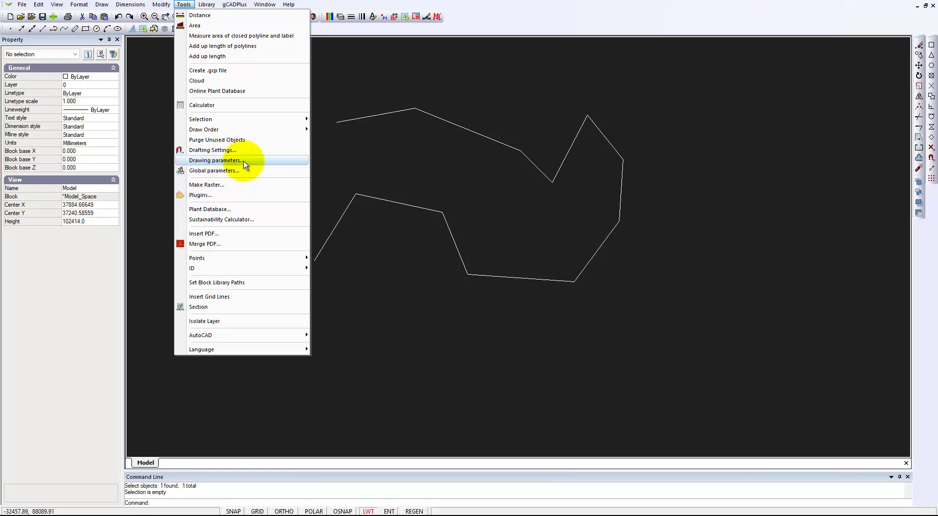
left_click(230, 171)
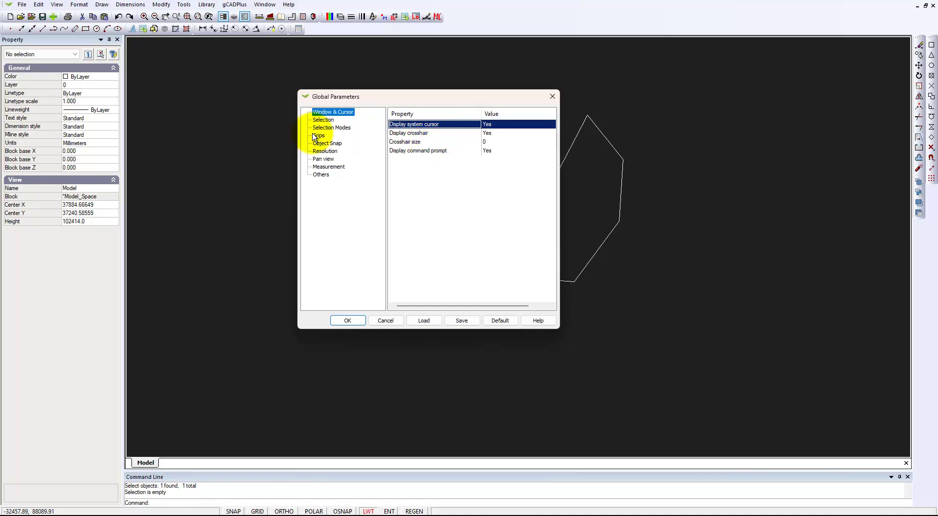
left_click(327, 123)
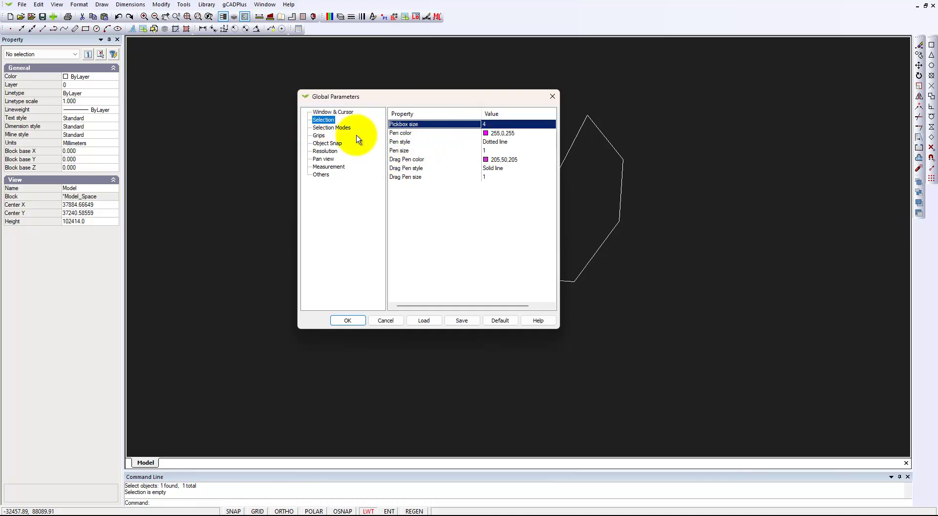
left_click(340, 113)
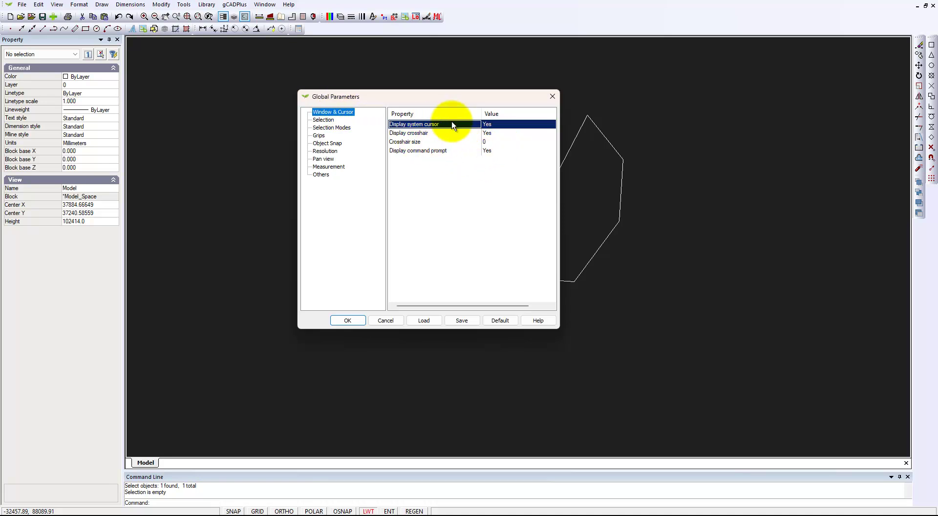
left_click(319, 135)
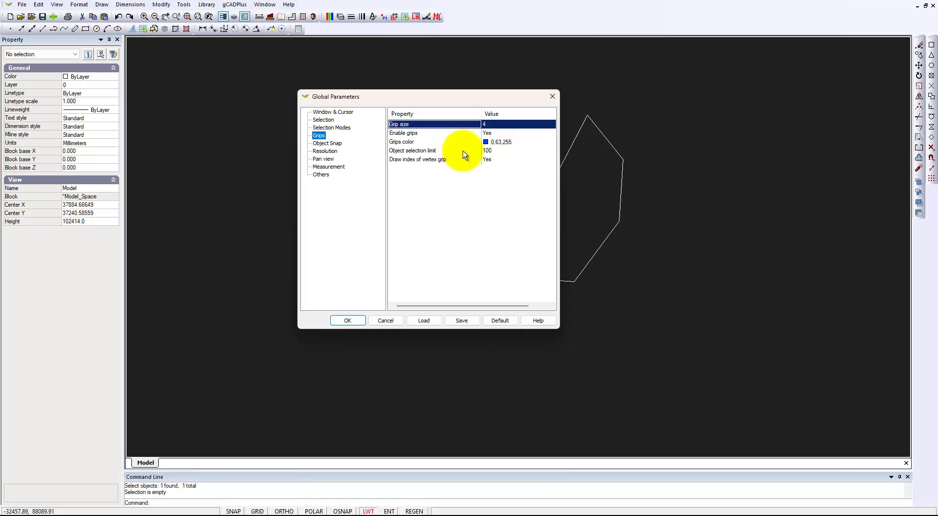
double_click(498, 134)
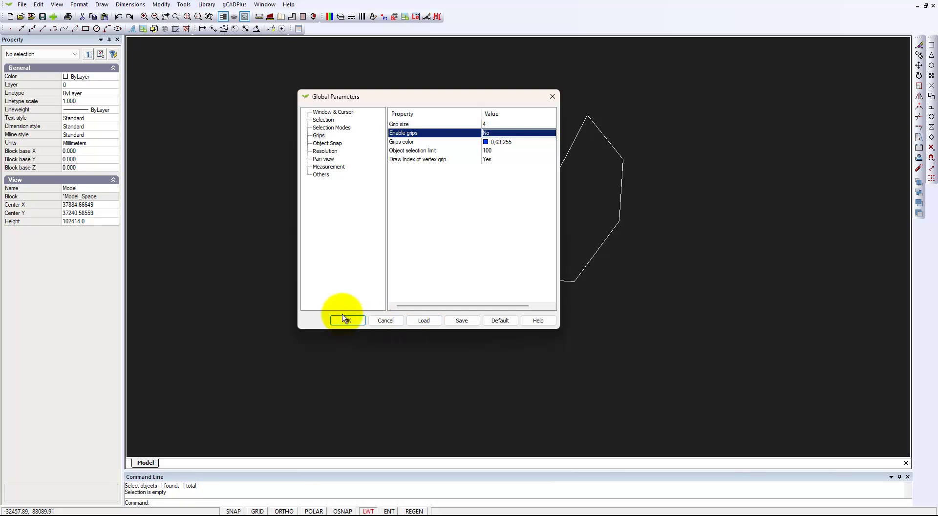
left_click(359, 323)
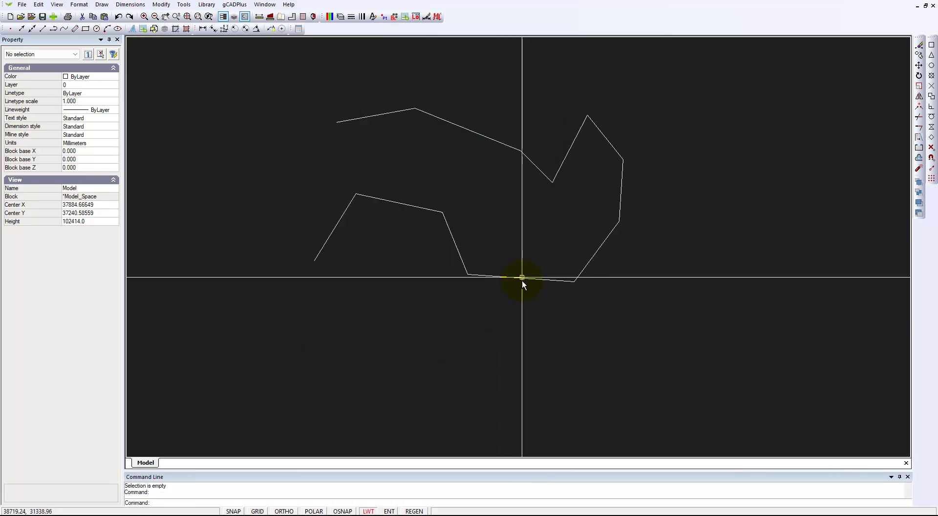
left_click(524, 278)
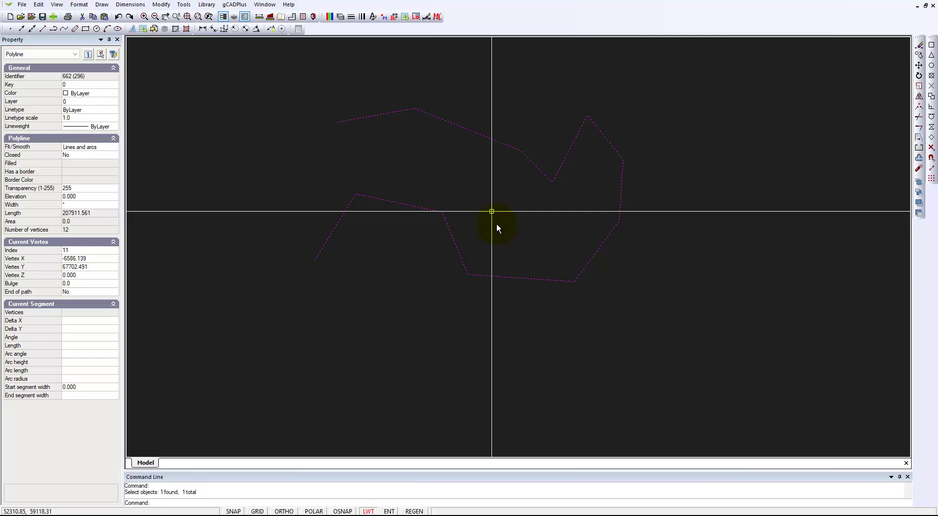
key("Escape")
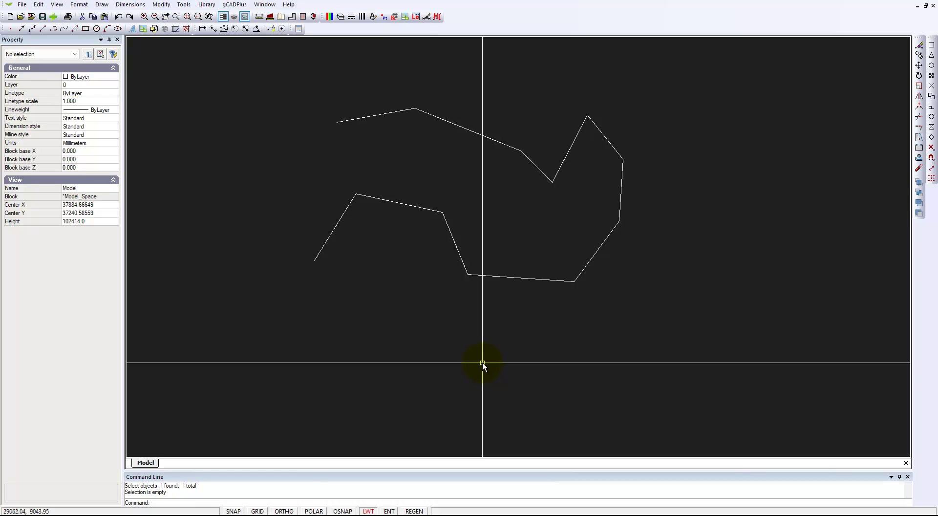
mouse_move(562, 513)
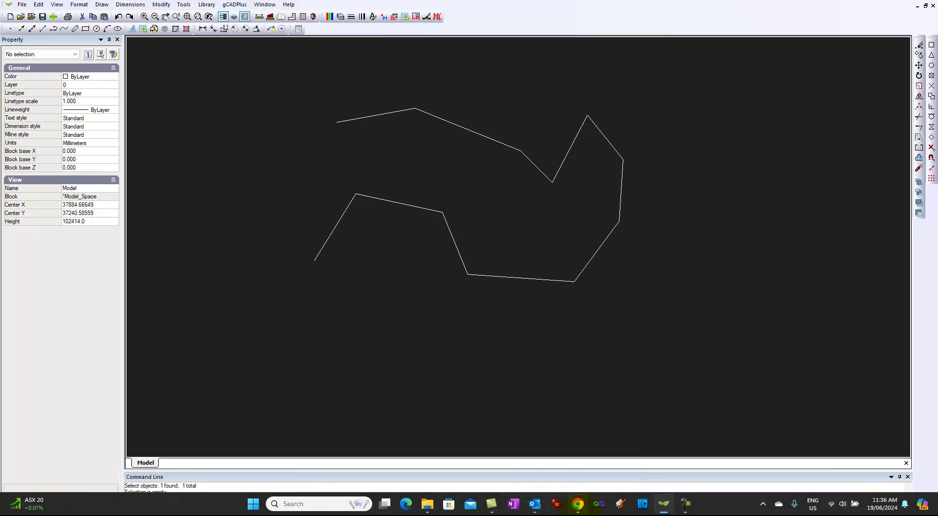
Step: Search the YouTube Studio channel content for 'grip'
left_click(580, 511)
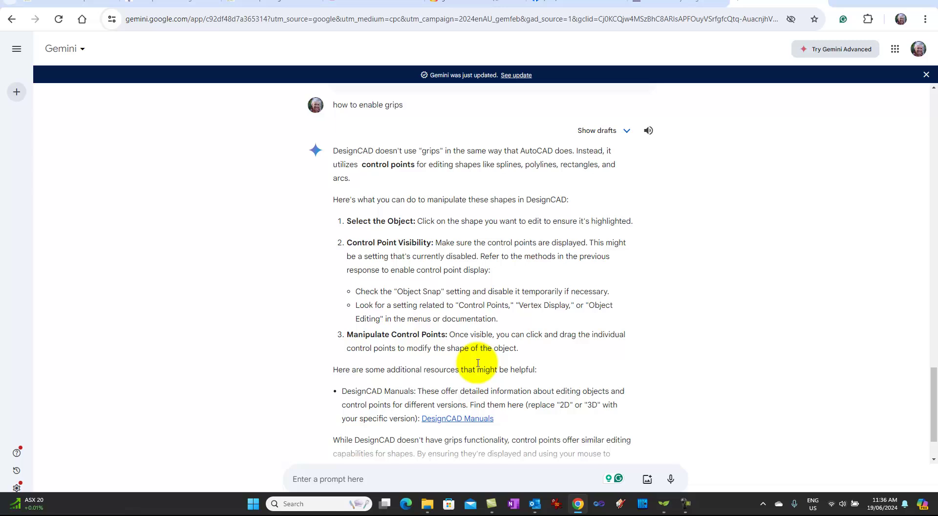
left_click(368, 3)
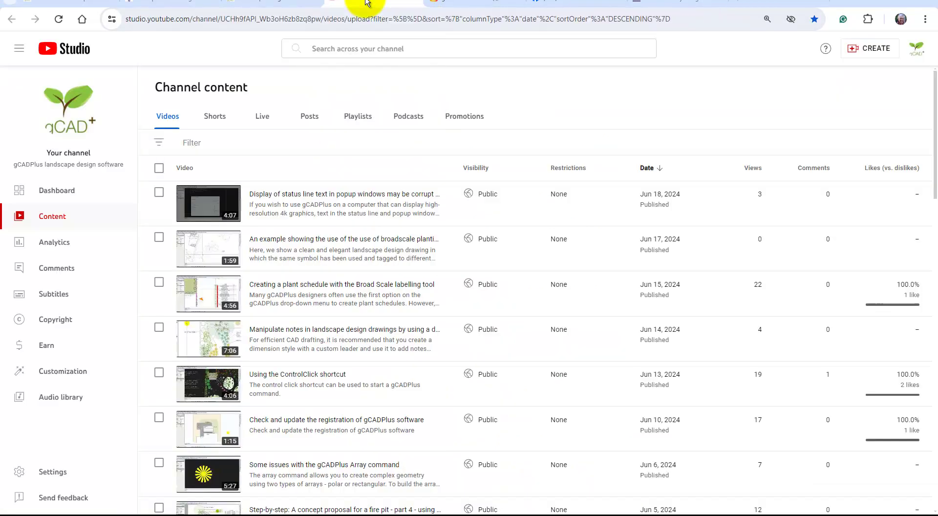
left_click(342, 48)
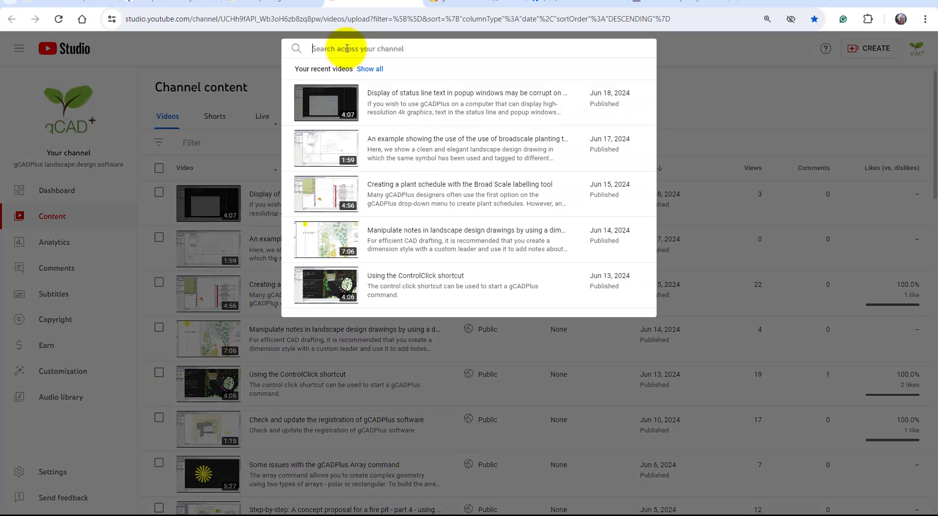
type("g")
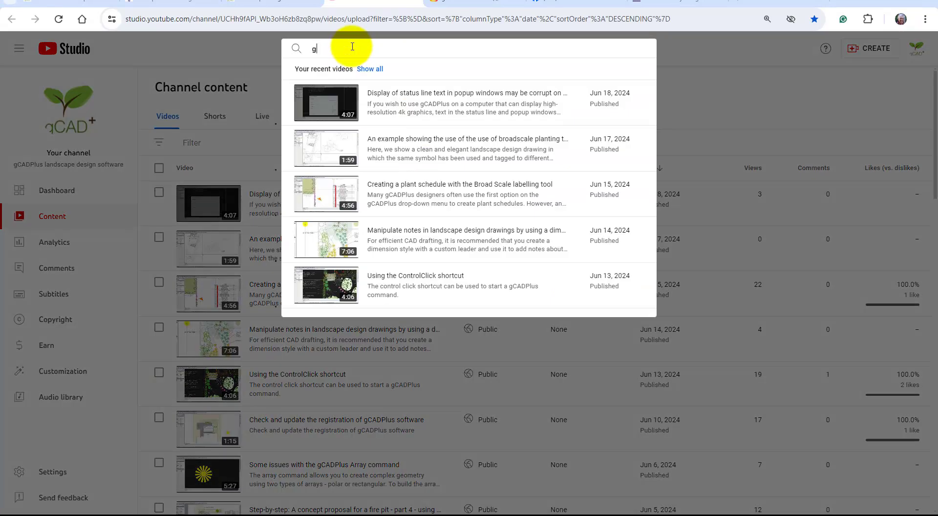
type("rip")
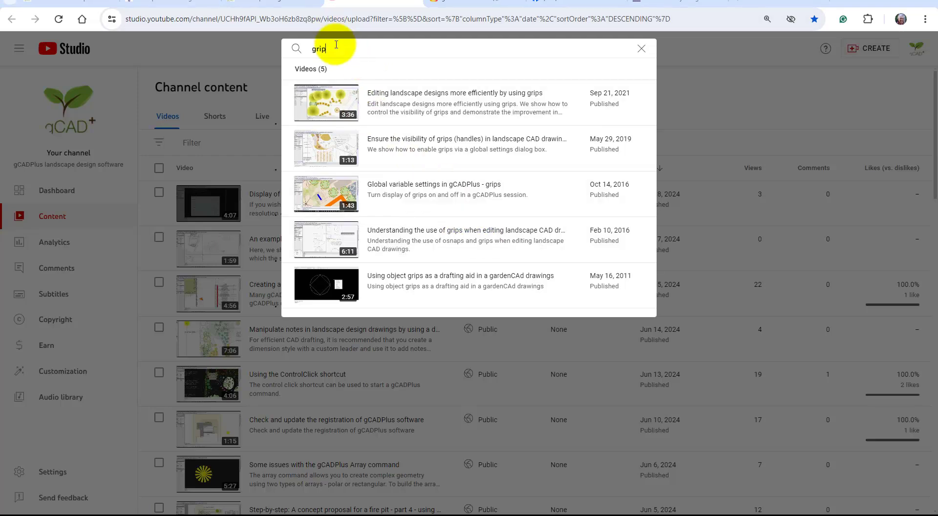
Step: Replace the channel search with 'handle' and review the five matching videos
key("BackSpace")
key("BackSpace")
key("BackSpace")
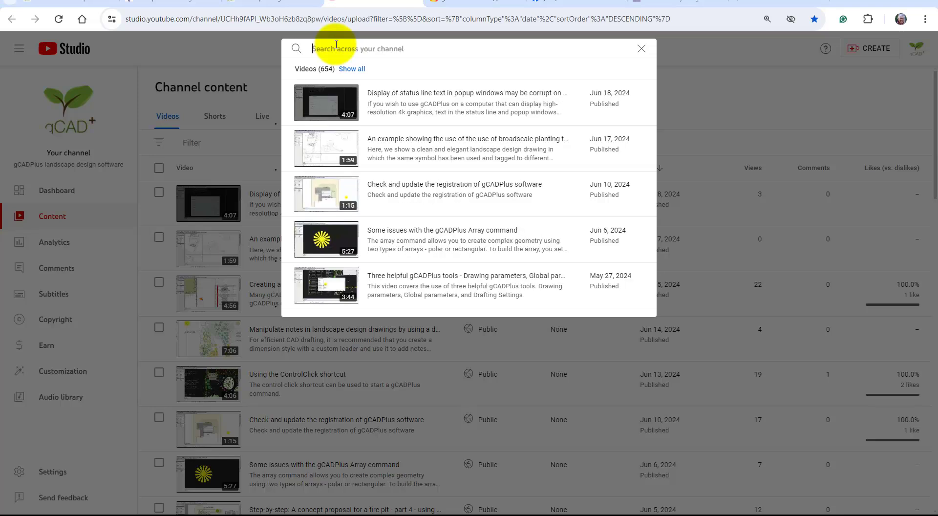
type("ha")
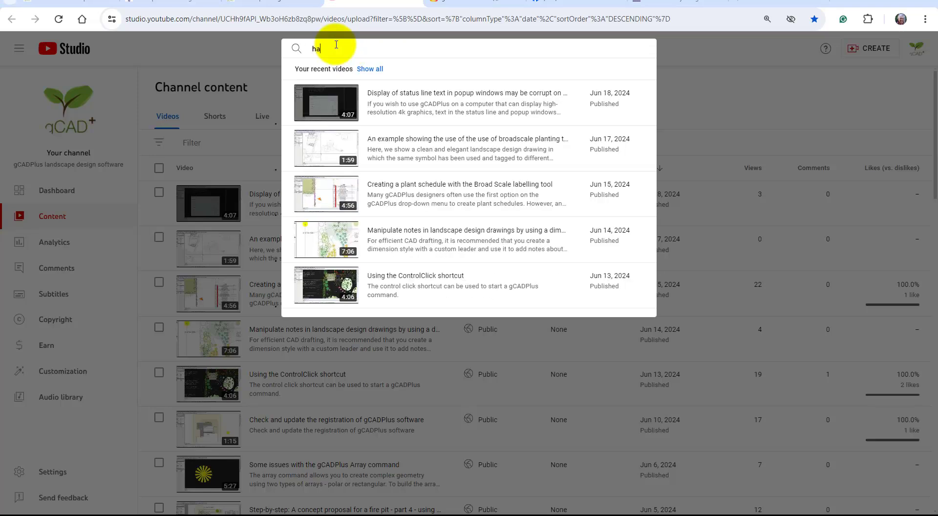
type("ndle")
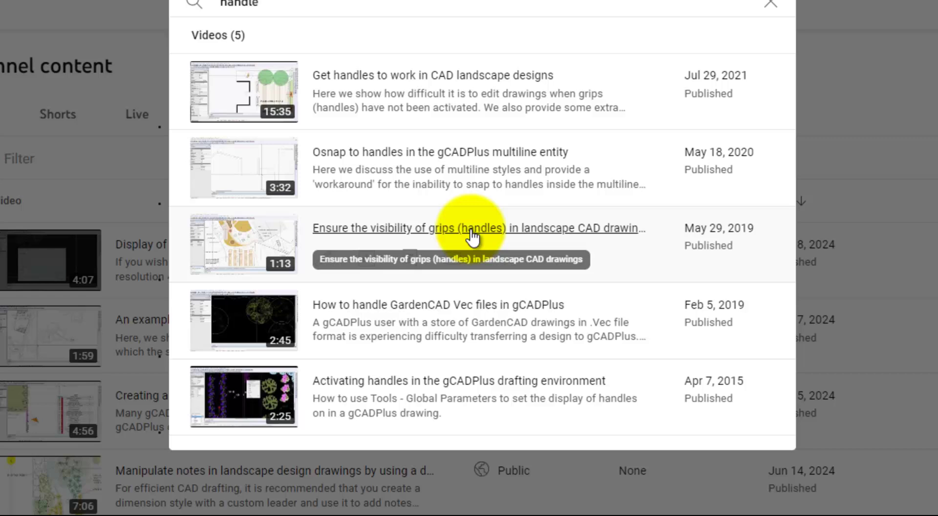
mouse_move(591, 251)
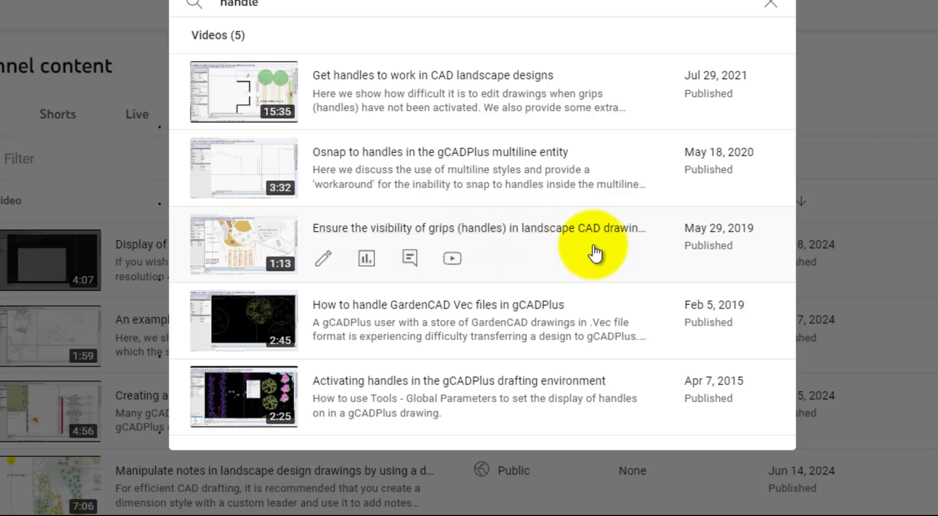